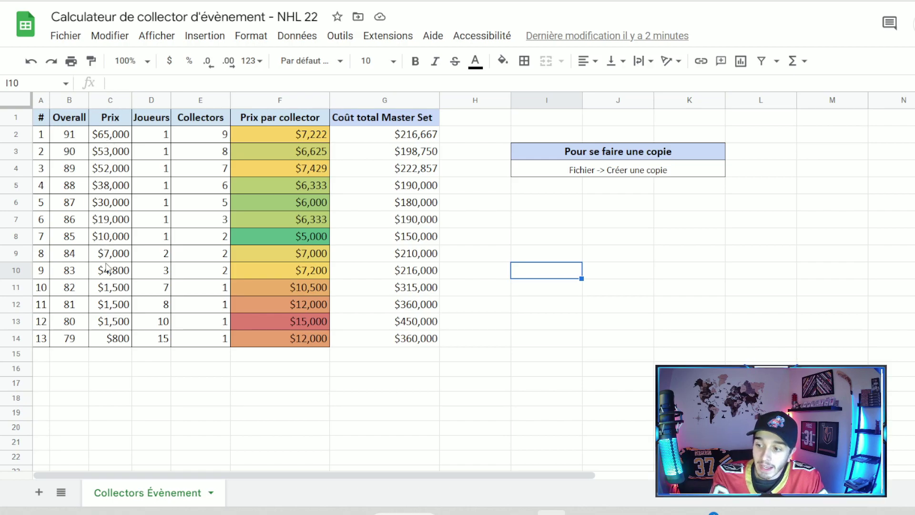
Step: Set the price of the 85 overall card to 14000 and review that row's players, collectors and price-per-collector cells
{"action": "left_click", "coordinate": [110, 240]}
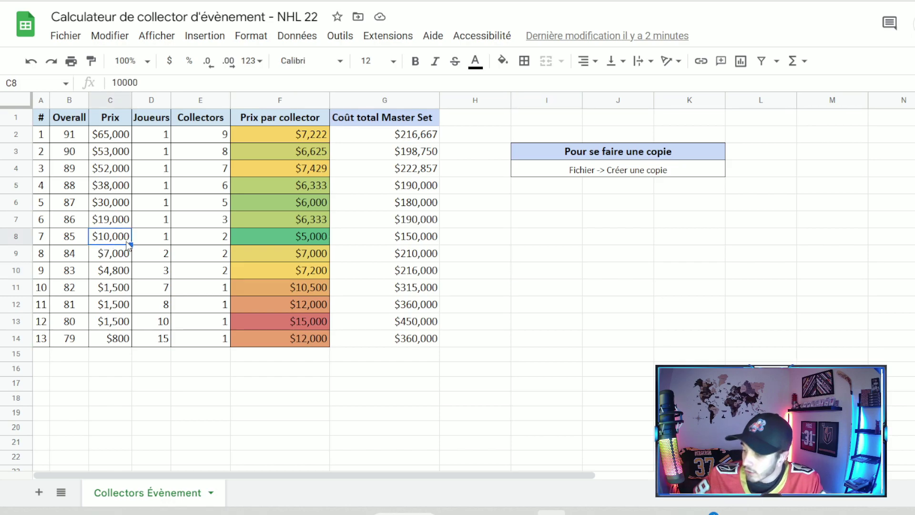
{"action": "type", "text": "14000"}
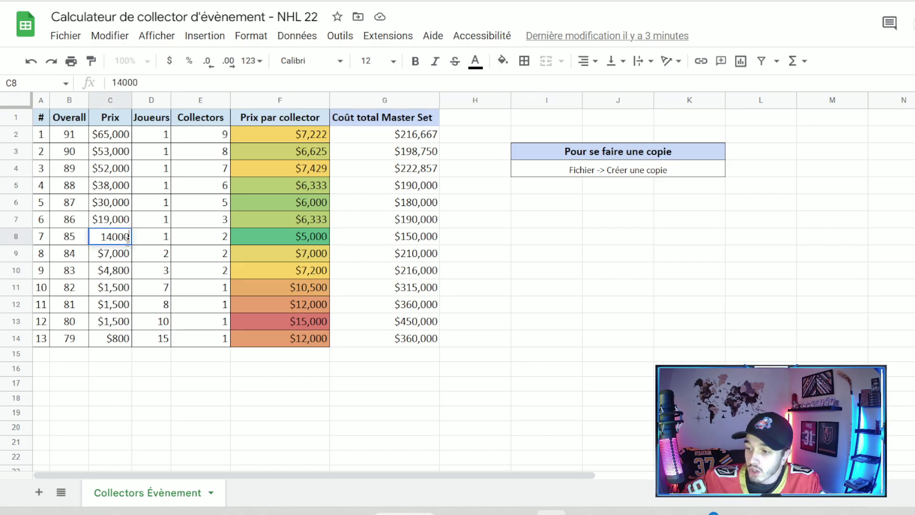
{"action": "left_click", "coordinate": [143, 385]}
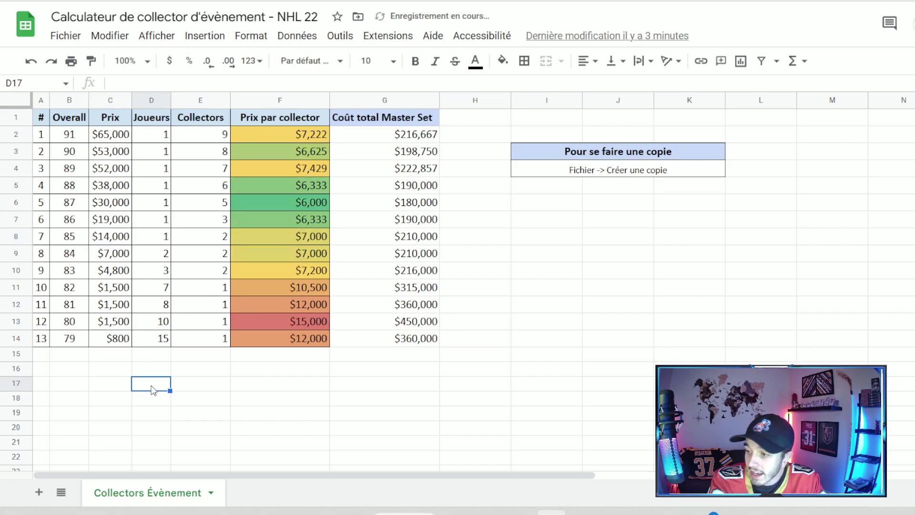
{"action": "left_click", "coordinate": [253, 237]}
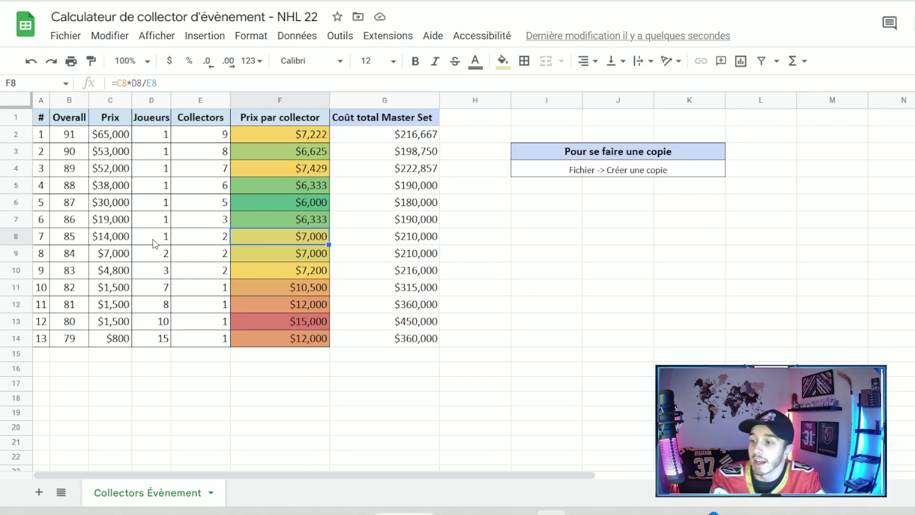
{"action": "left_click", "coordinate": [212, 240]}
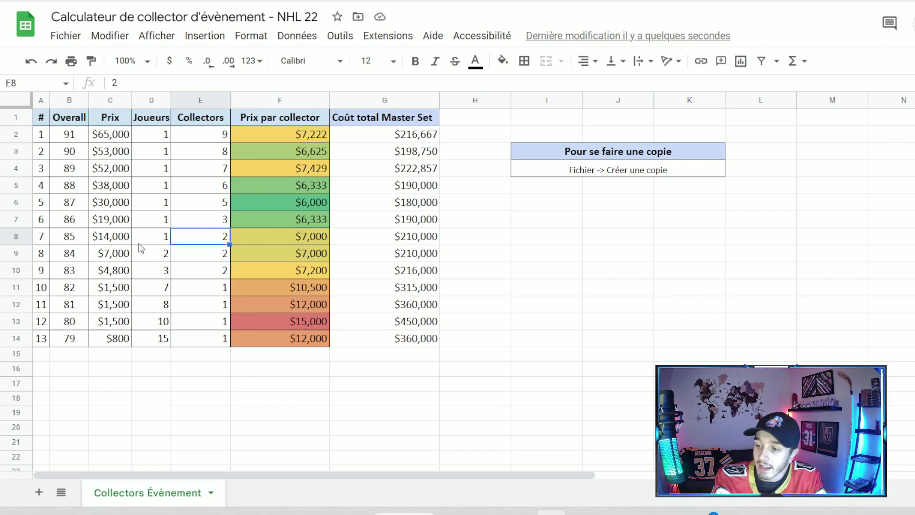
{"action": "left_click", "coordinate": [160, 242]}
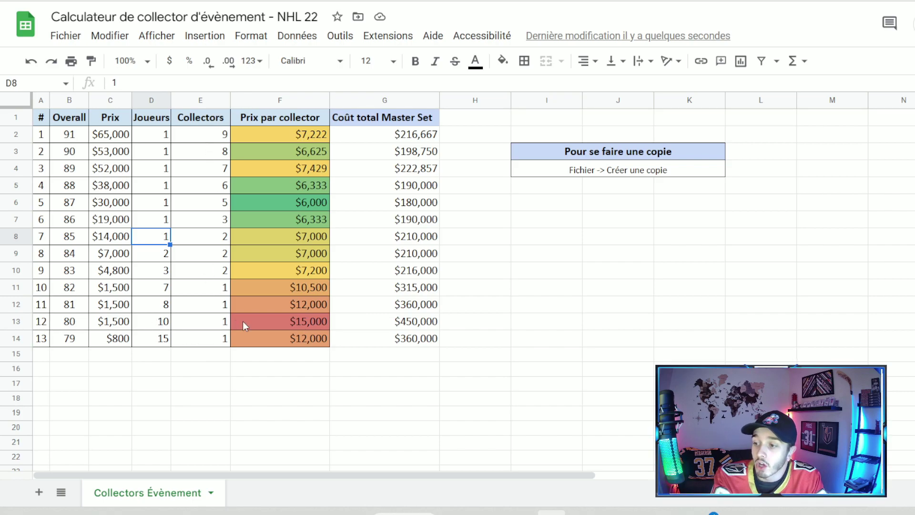
{"action": "left_click", "coordinate": [286, 239]}
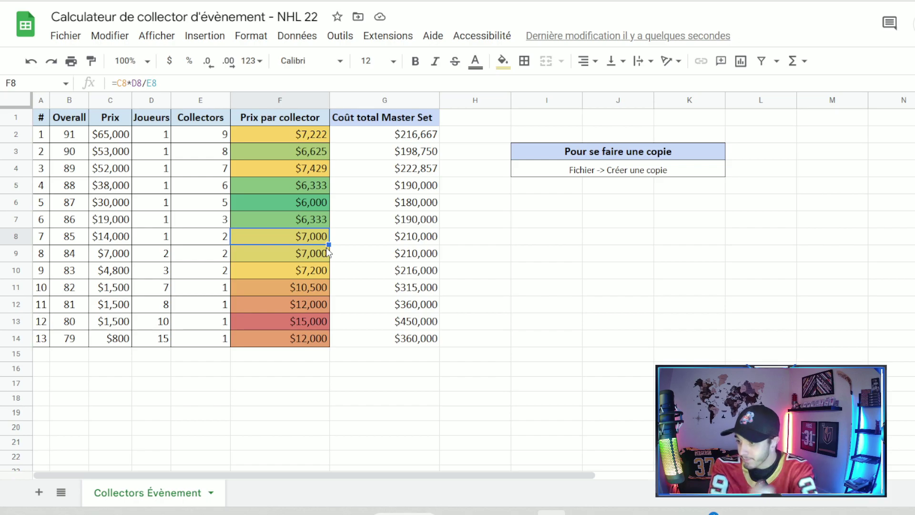
{"action": "left_click", "coordinate": [271, 384]}
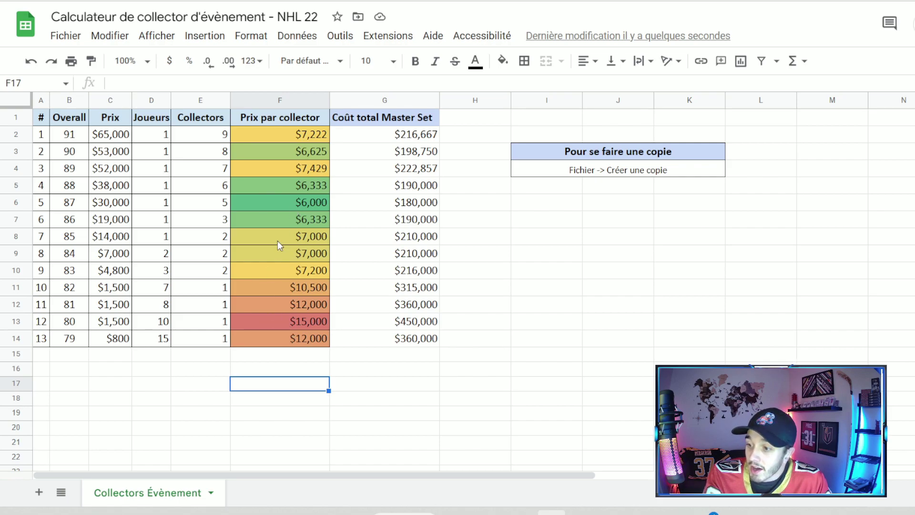
Step: Set the price of the 87 overall card to 40000
{"action": "left_click", "coordinate": [302, 205]}
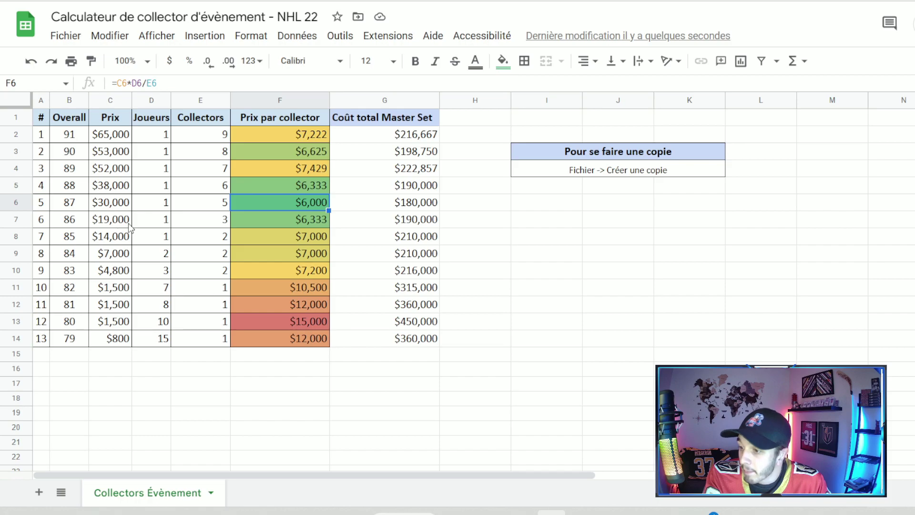
{"action": "left_click", "coordinate": [123, 208]}
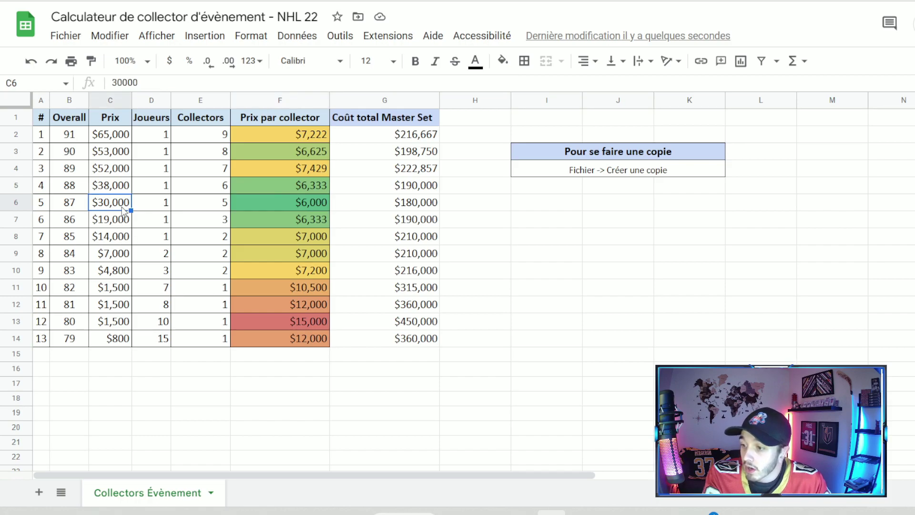
{"action": "type", "text": "3="}
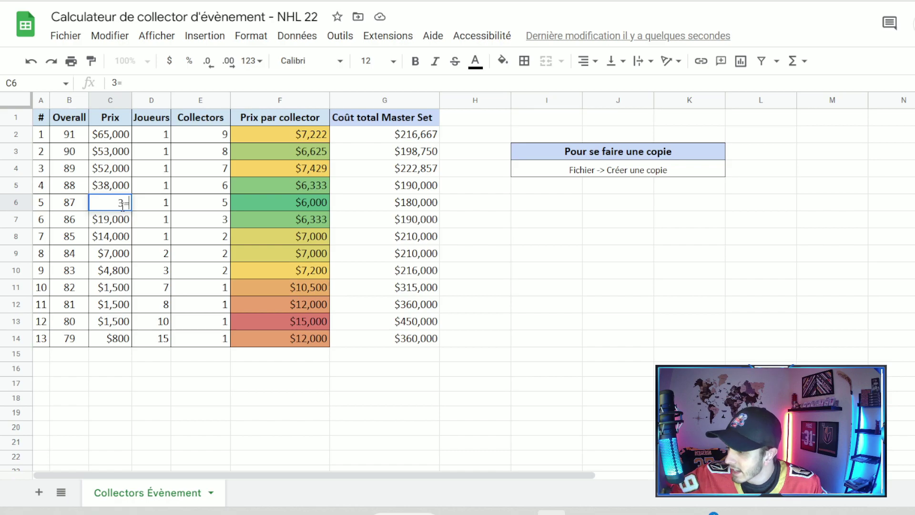
{"action": "key", "text": "BackSpace"}
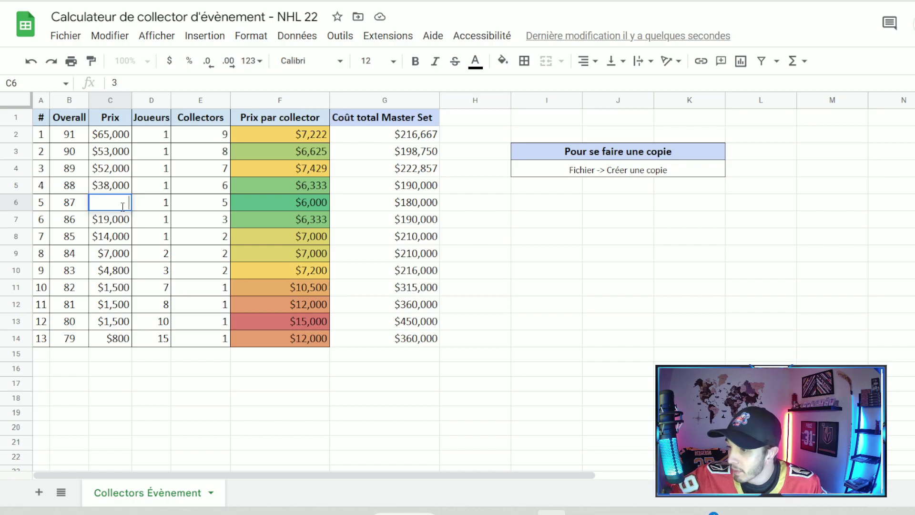
{"action": "type", "text": "40000"}
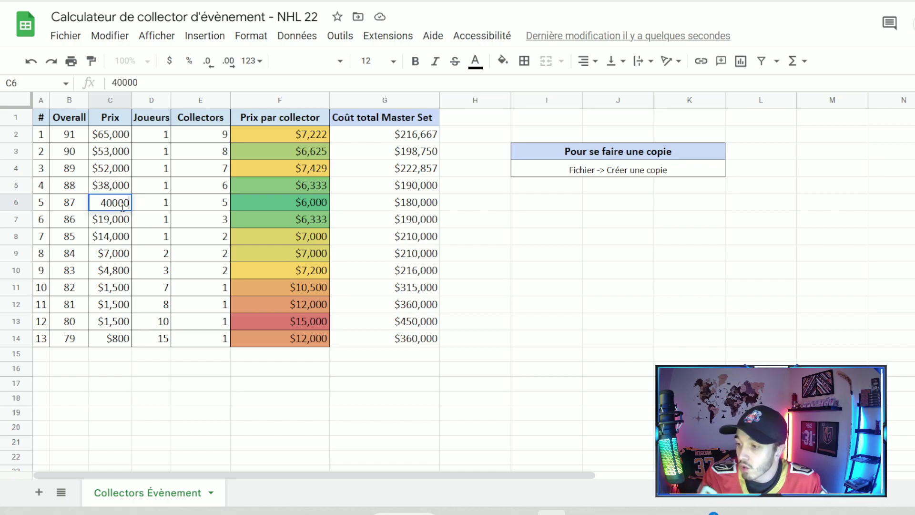
{"action": "left_click", "coordinate": [385, 239]}
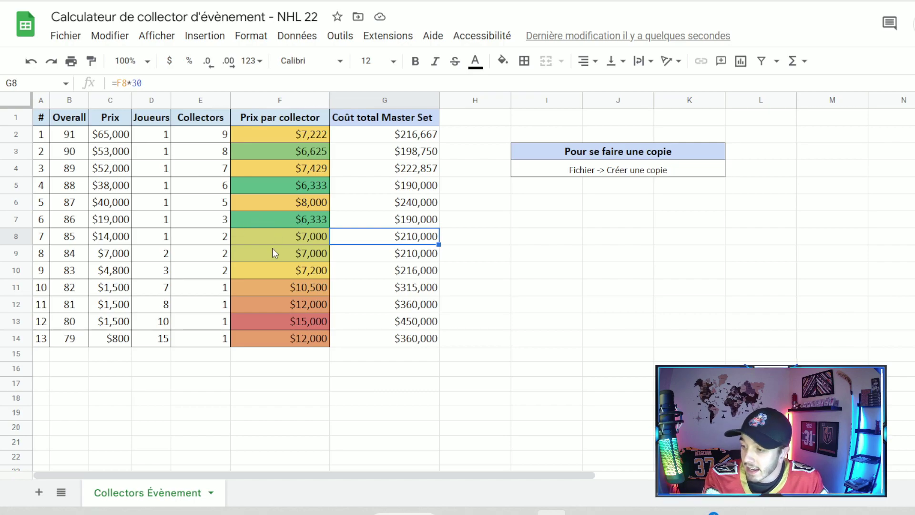
Step: Set the price of the 83 overall card to 3000 and check its price per collector
{"action": "left_click", "coordinate": [116, 274]}
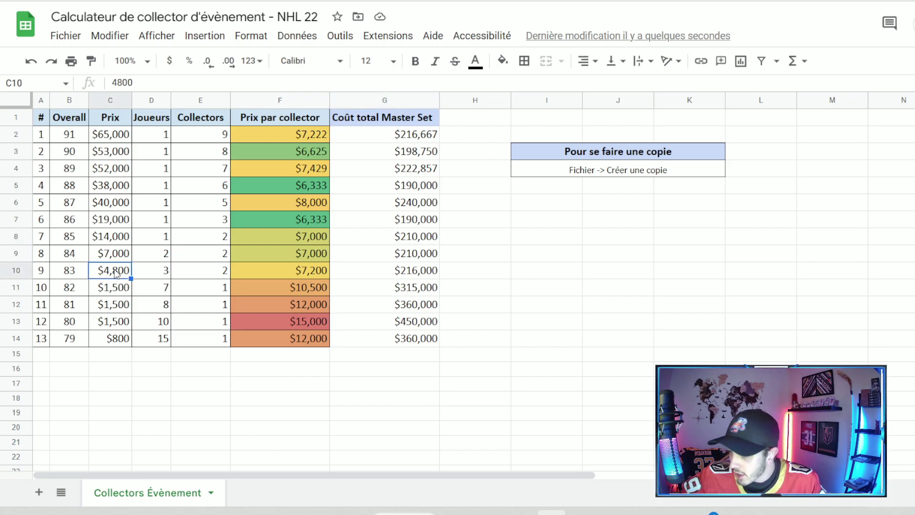
{"action": "type", "text": "3000"}
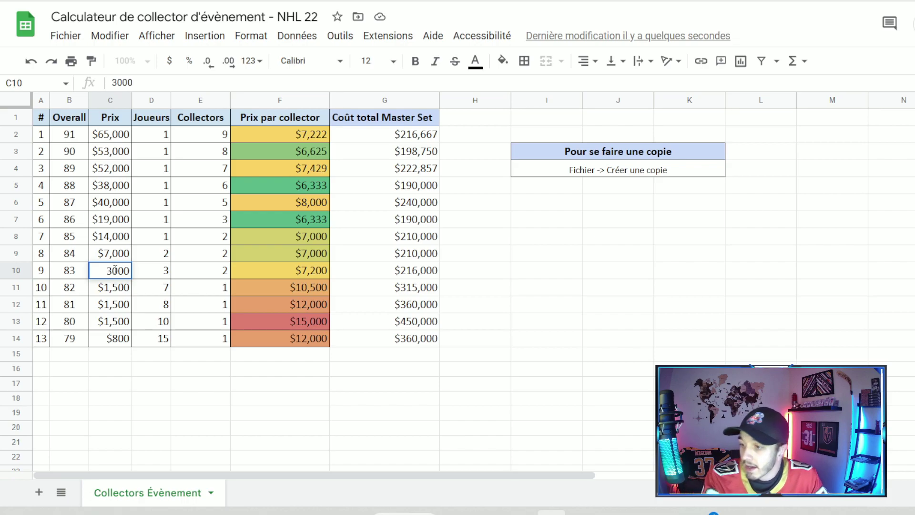
{"action": "left_click", "coordinate": [302, 302]}
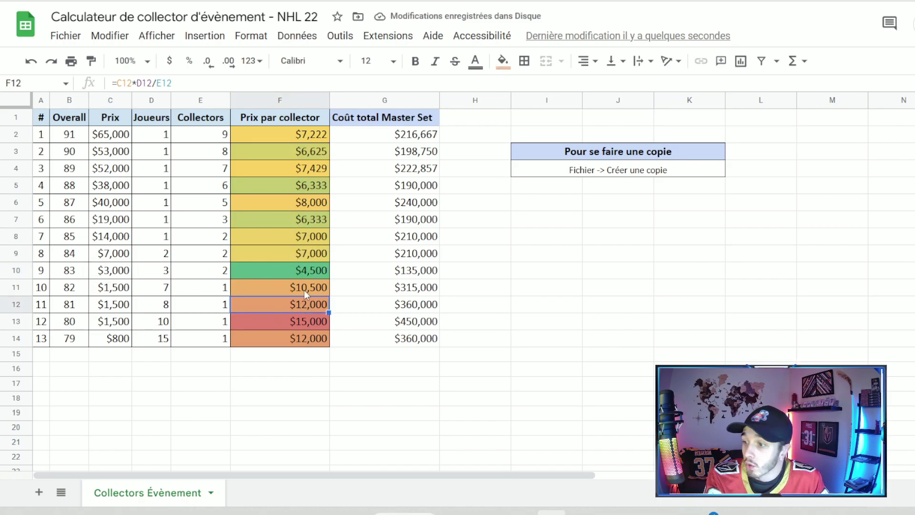
{"action": "left_click", "coordinate": [307, 273]}
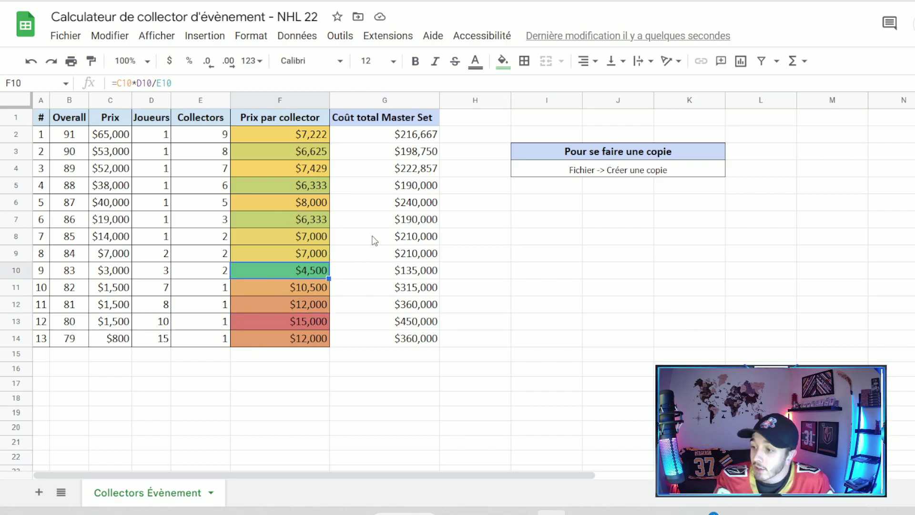
Step: Examine the Coût total Master Set formulas across several rows, including the multiplier applied to the price per collector
{"action": "left_click", "coordinate": [413, 134]}
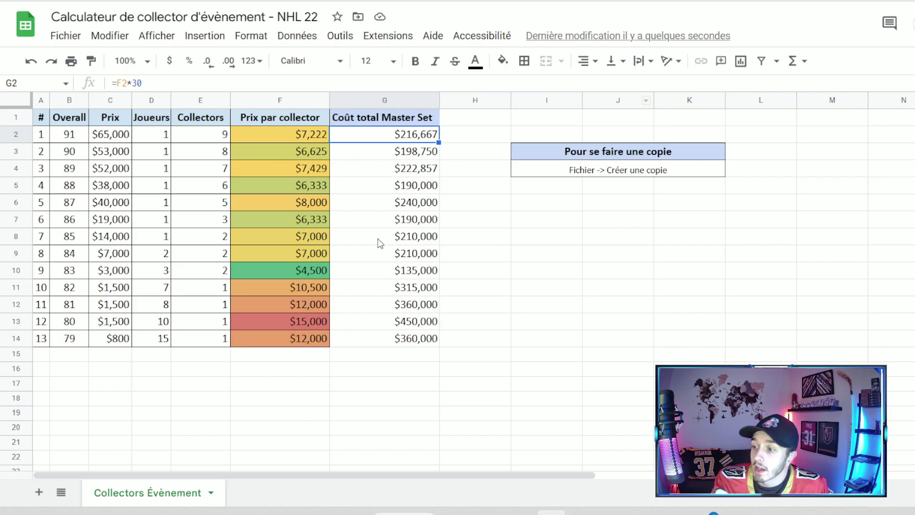
{"action": "left_click", "coordinate": [401, 258]}
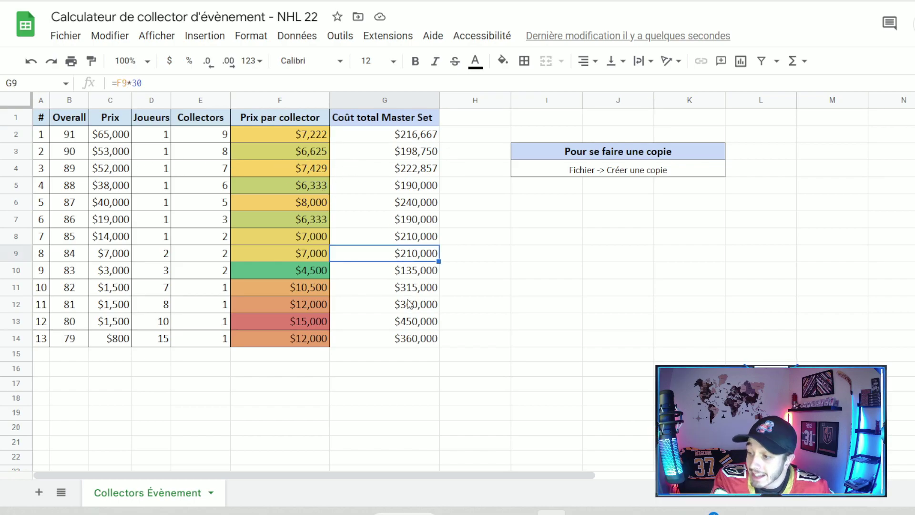
{"action": "left_click", "coordinate": [408, 303]}
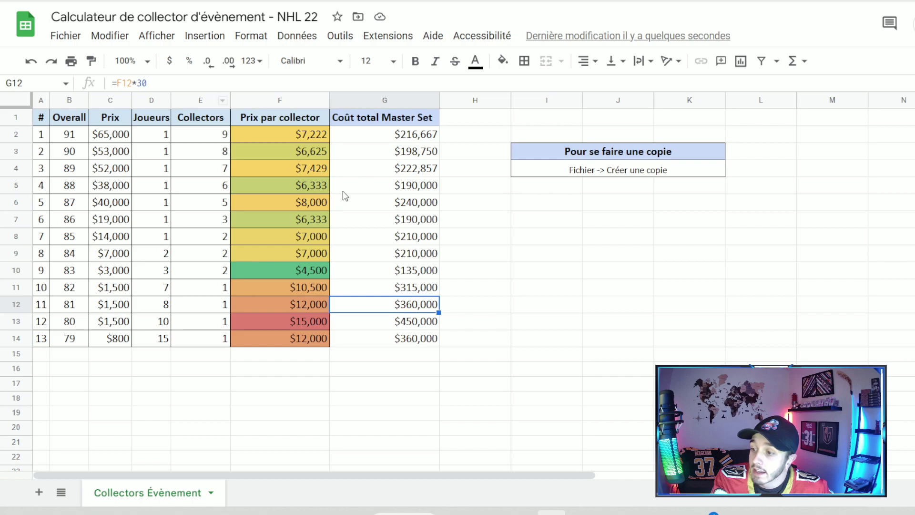
{"action": "left_click", "coordinate": [382, 138]}
{"action": "left_click", "coordinate": [385, 152]}
{"action": "left_click", "coordinate": [386, 170]}
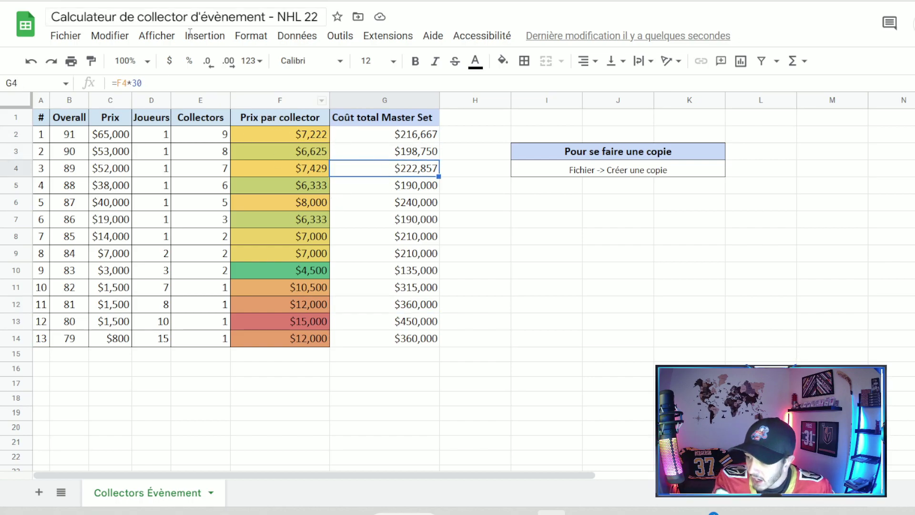
{"action": "left_click", "coordinate": [139, 83]}
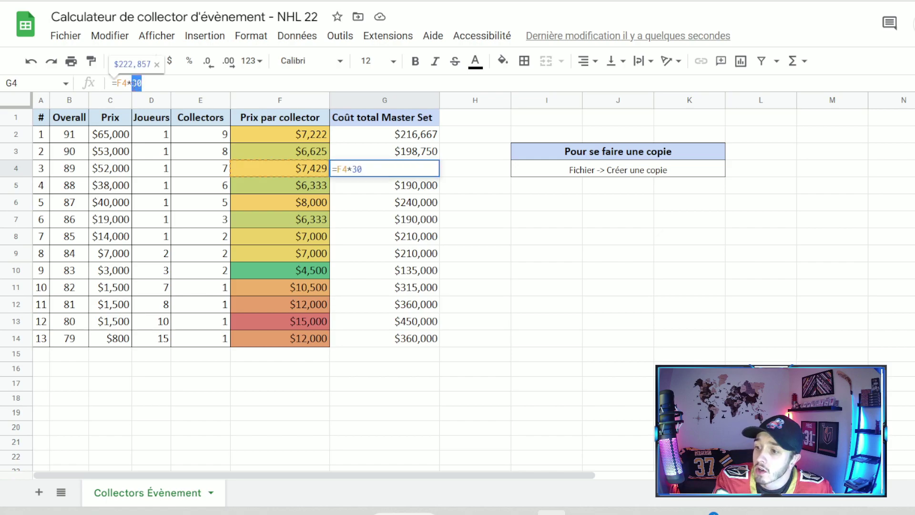
{"action": "left_click_drag", "start_coordinate": [142, 83], "coordinate": [133, 85]}
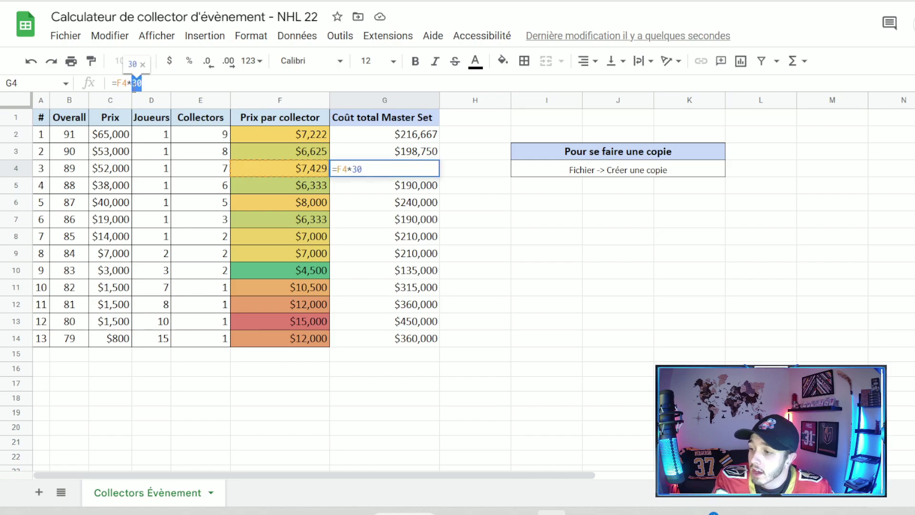
{"action": "left_click", "coordinate": [429, 269]}
{"action": "double_click", "coordinate": [429, 269]}
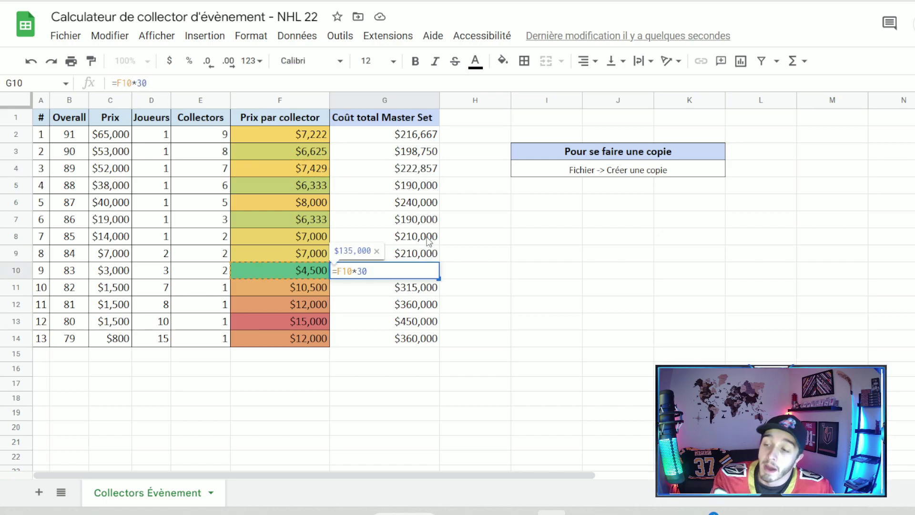
{"action": "left_click", "coordinate": [485, 258]}
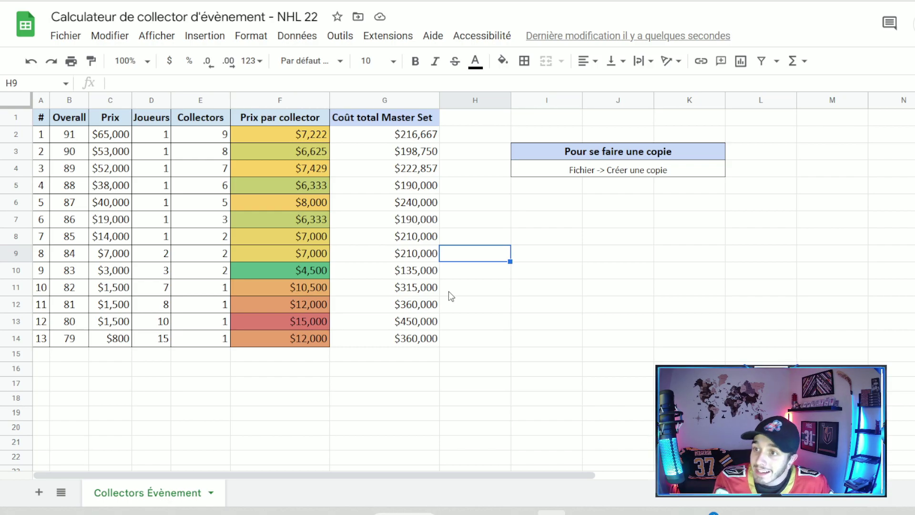
{"action": "left_click", "coordinate": [482, 342]}
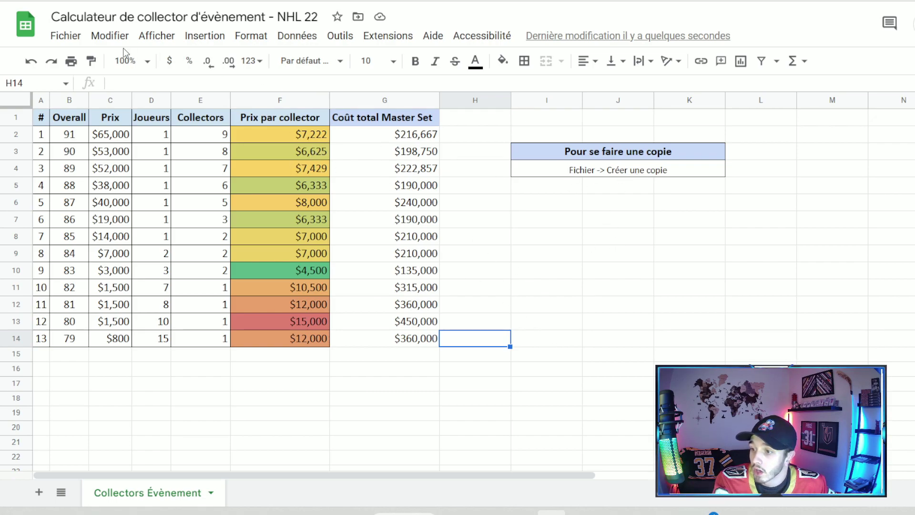
Step: View the options for creating a copy of the spreadsheet, then cancel without copying it
{"action": "left_click", "coordinate": [69, 42]}
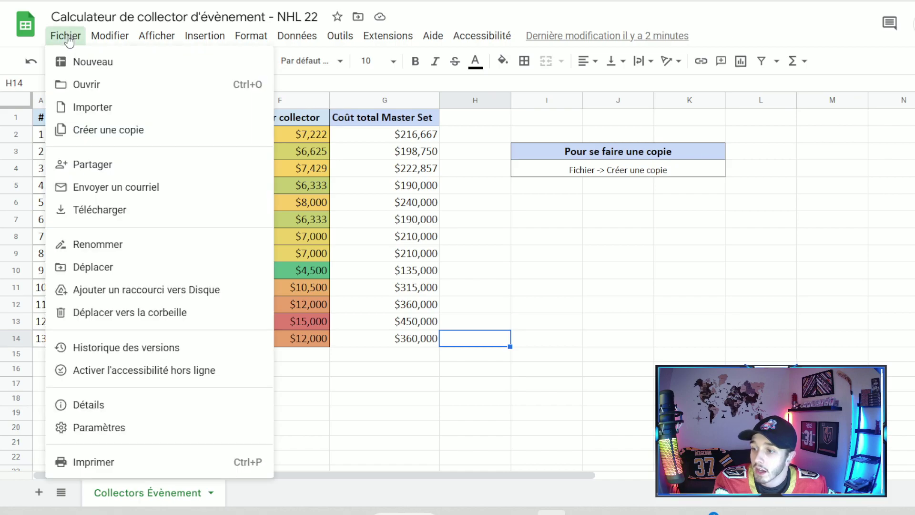
{"action": "left_click", "coordinate": [105, 132]}
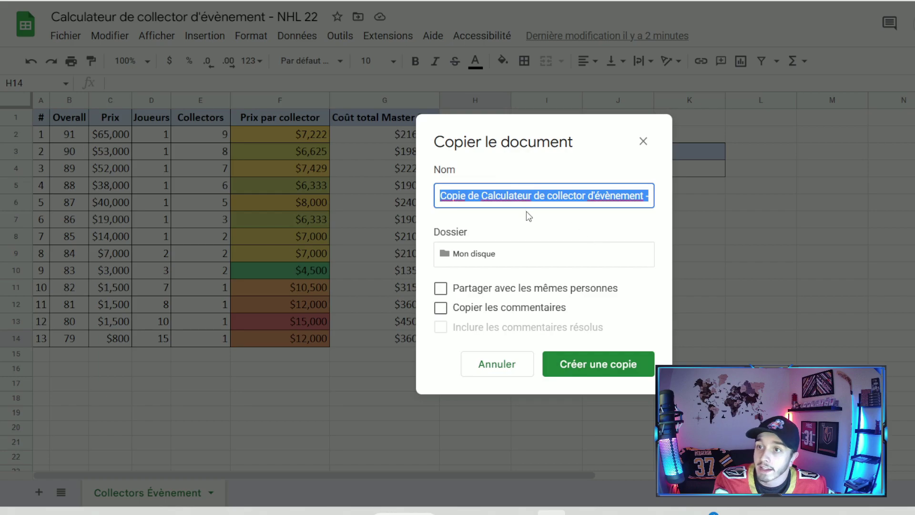
{"action": "left_click", "coordinate": [500, 367]}
{"action": "left_click", "coordinate": [580, 250]}
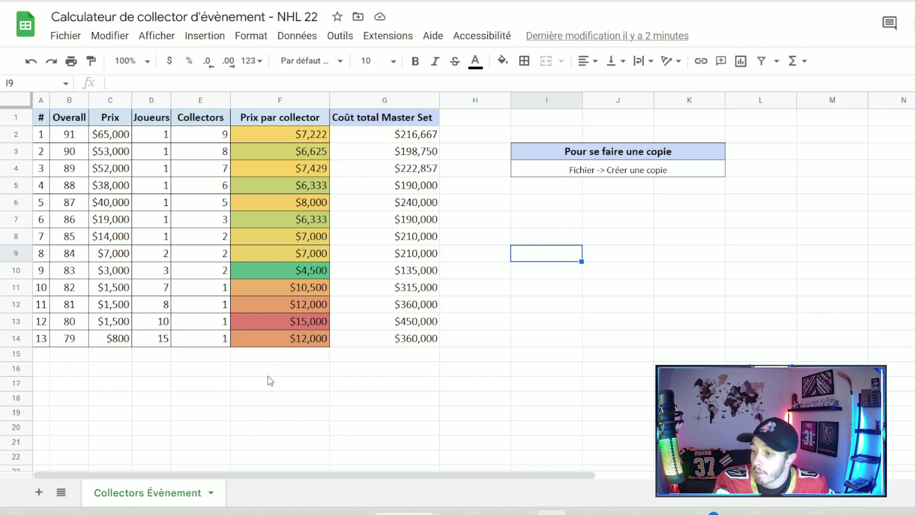
Step: Enter 23000 in the Prix par collector cell of the 86 overall row and reselect that cell
{"action": "left_click", "coordinate": [468, 340]}
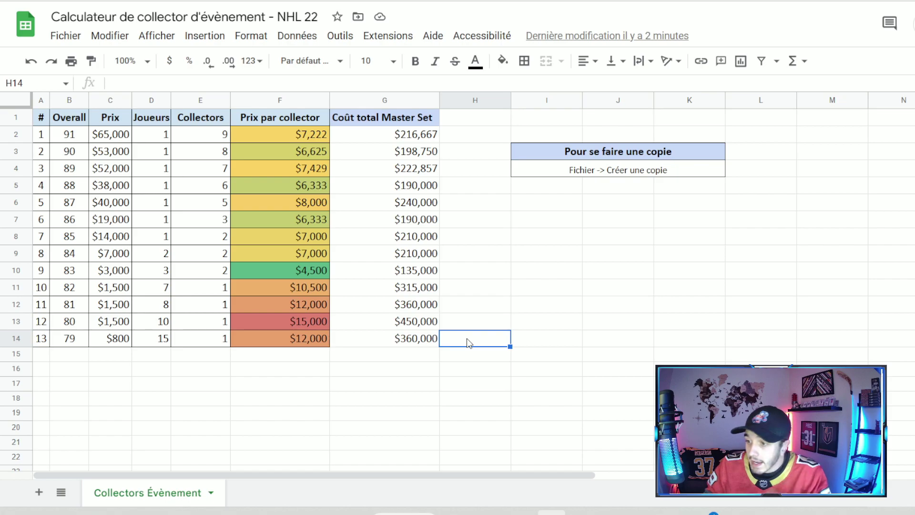
{"action": "left_click", "coordinate": [286, 224]}
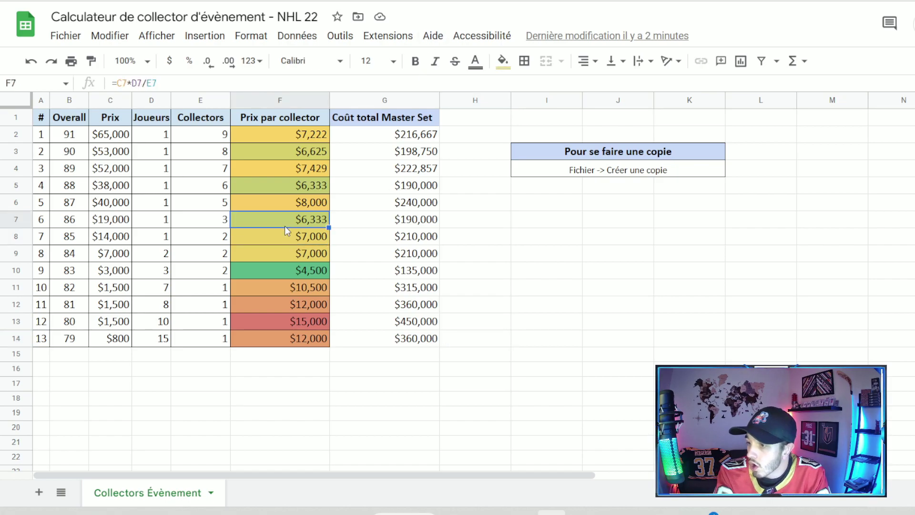
{"action": "type", "text": "23000"}
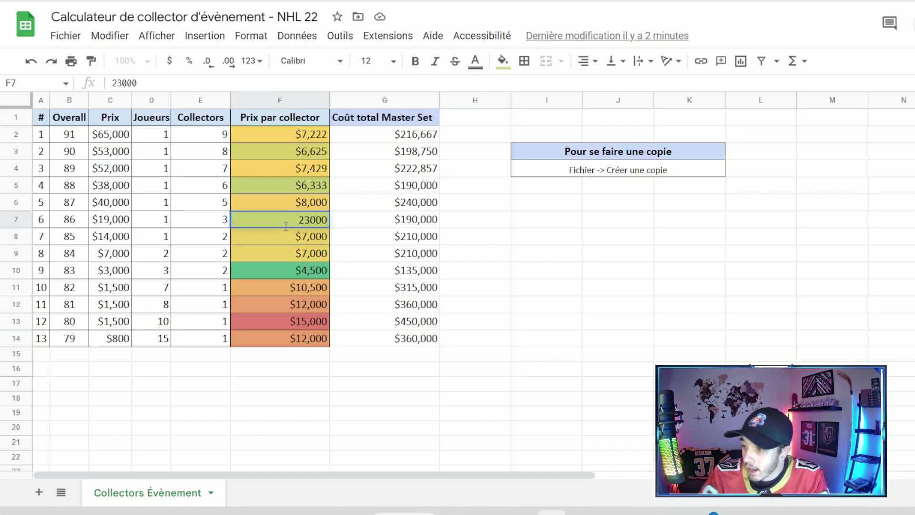
{"action": "left_click", "coordinate": [334, 251]}
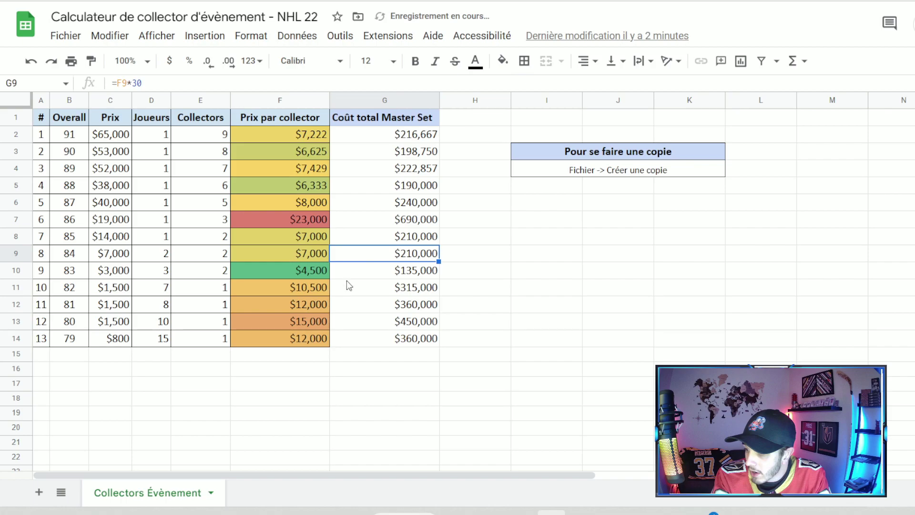
{"action": "left_click", "coordinate": [123, 275]}
{"action": "left_click", "coordinate": [261, 220]}
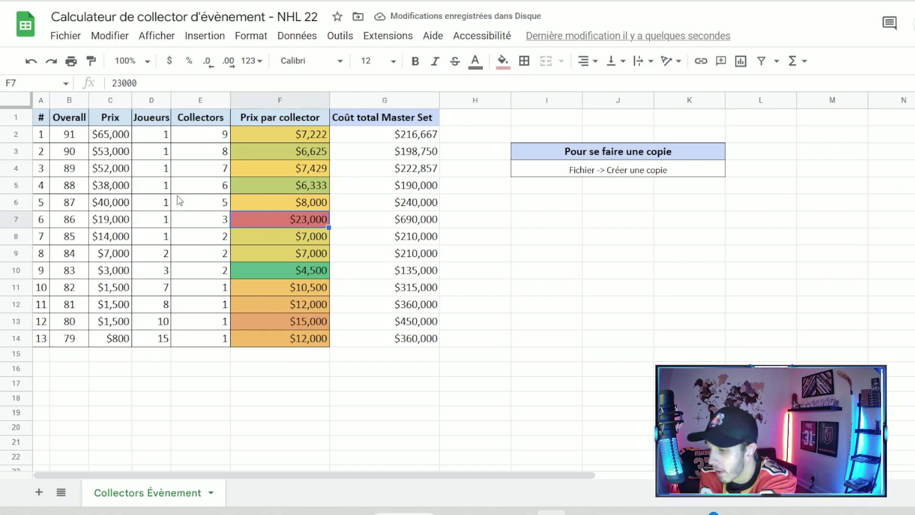
Step: Undo the value entered over the 86 overall card's Prix par collector formula and set that card's Prix to 23000 instead
{"action": "key", "text": "ctrl+z"}
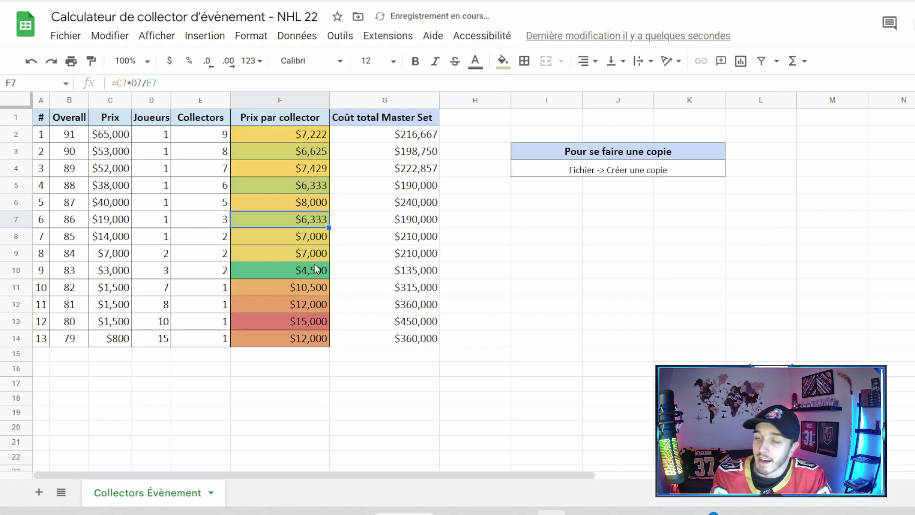
{"action": "left_click", "coordinate": [305, 239]}
{"action": "left_click", "coordinate": [114, 218]}
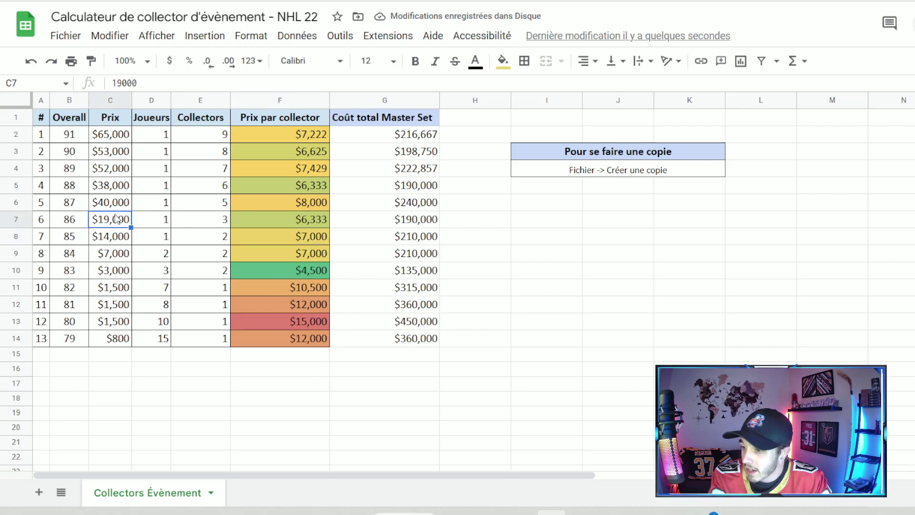
{"action": "type", "text": "23000"}
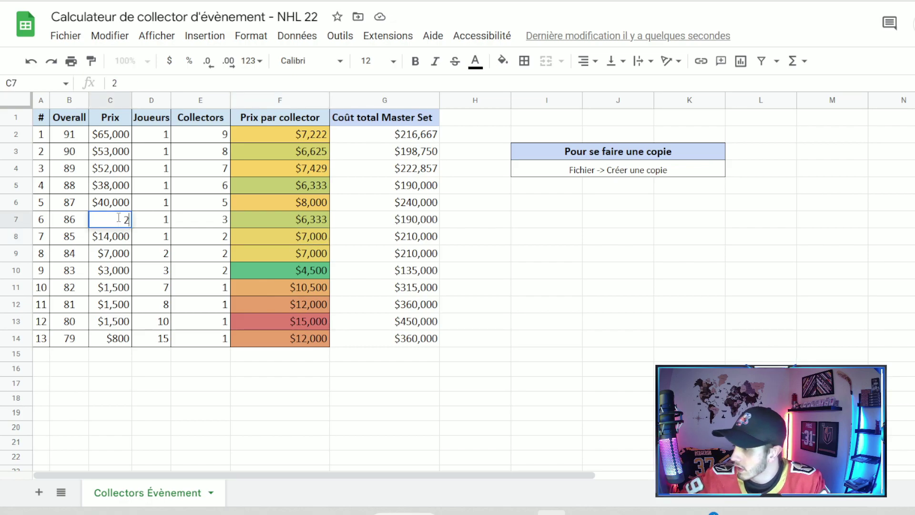
{"action": "left_click", "coordinate": [176, 242]}
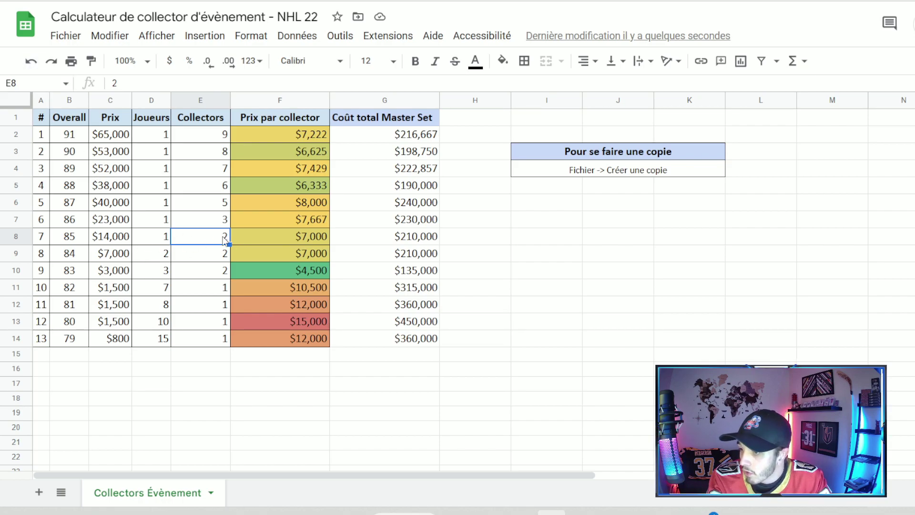
{"action": "left_click", "coordinate": [117, 220]}
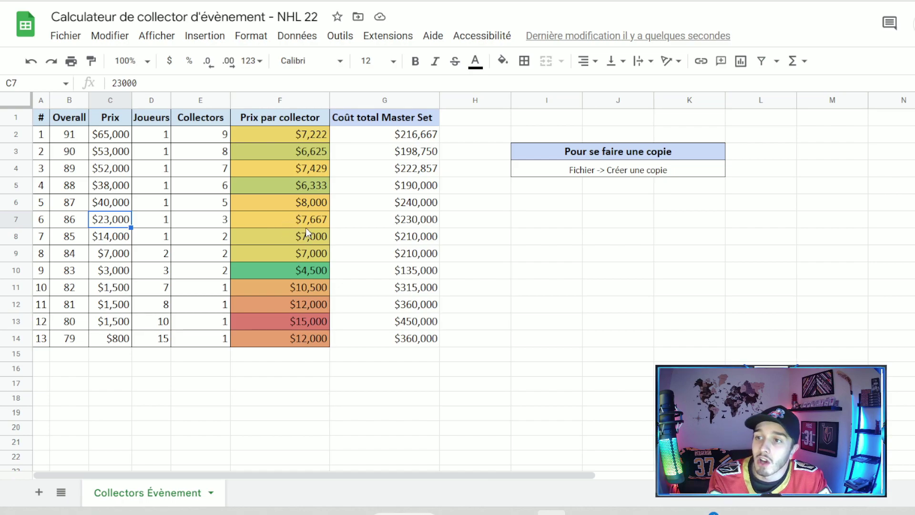
Step: Set the Prix of the 83 overall card to 4,500
{"action": "left_click", "coordinate": [112, 271]}
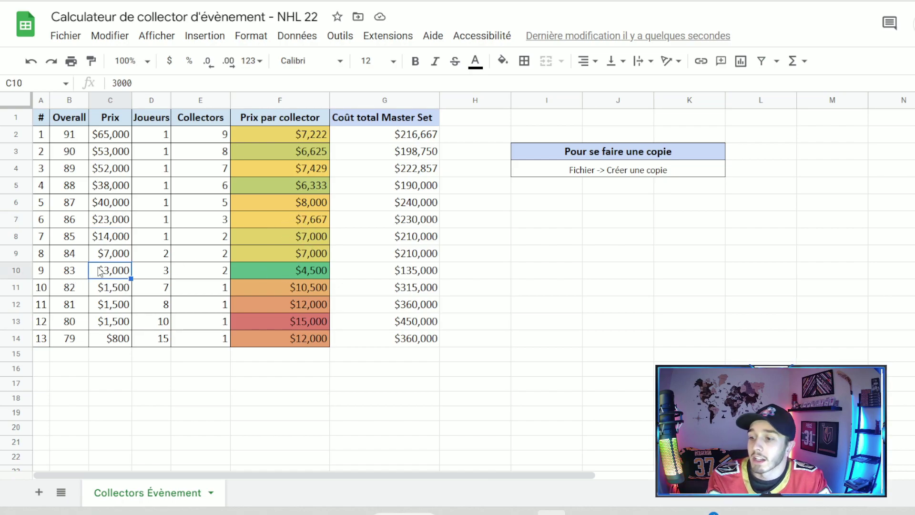
{"action": "type", "text": "4,"}
{"action": "type", "text": "500"}
{"action": "left_click", "coordinate": [186, 386]}
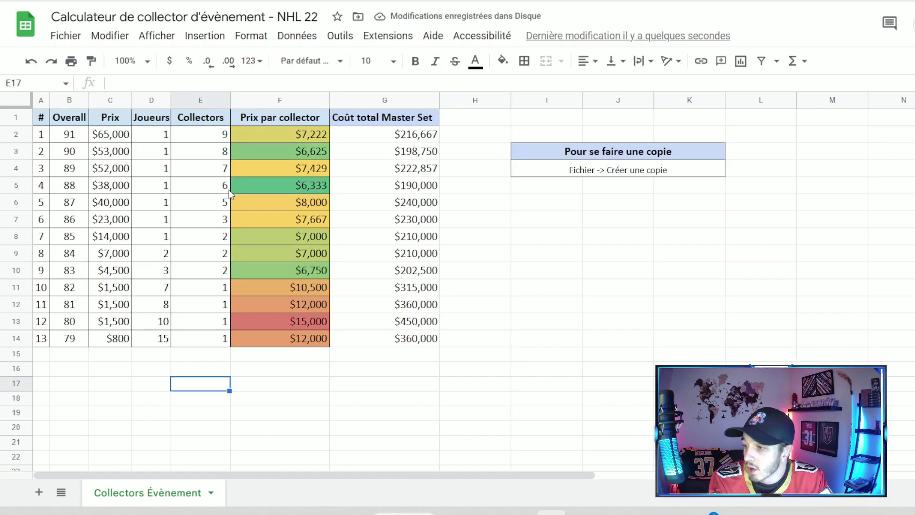
Step: Set the Prix of the 88 overall card to 45000 and that of the 90 overall card to 65000
{"action": "left_click", "coordinate": [110, 188]}
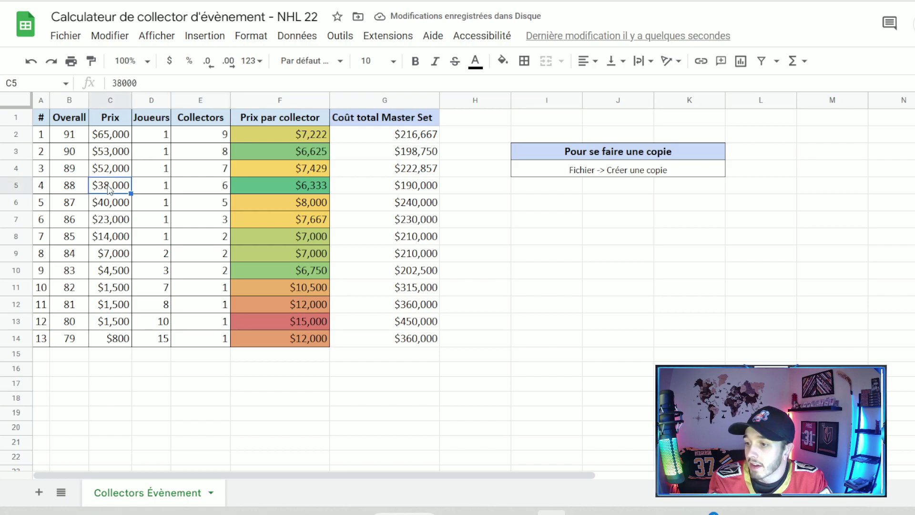
{"action": "type", "text": "45000"}
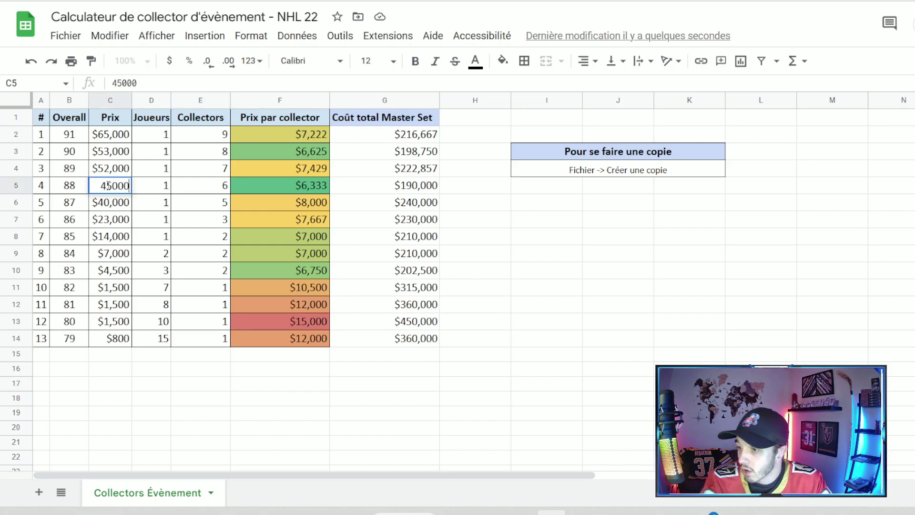
{"action": "left_click", "coordinate": [117, 152]}
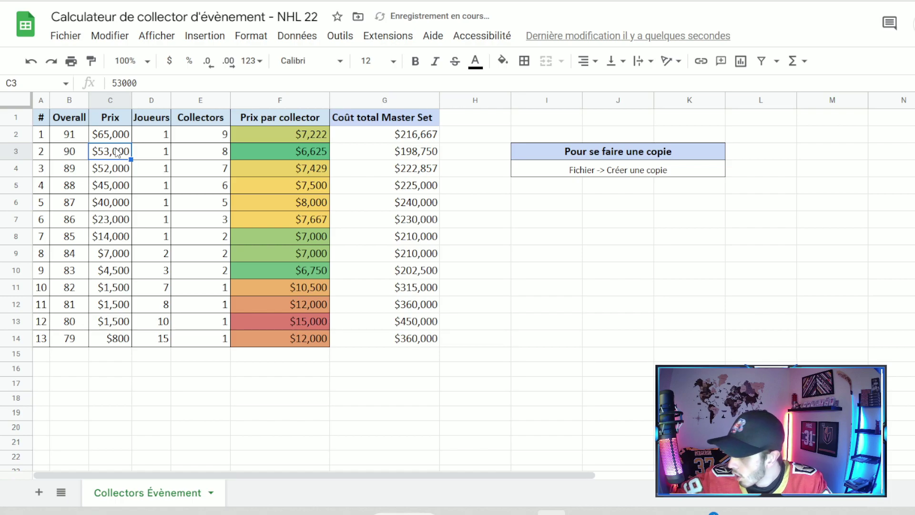
{"action": "type", "text": "65000"}
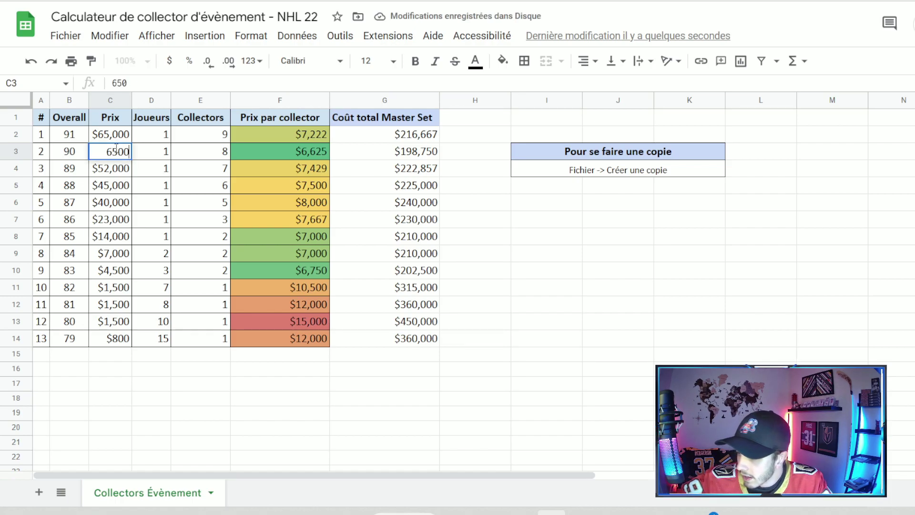
{"action": "left_click", "coordinate": [209, 224]}
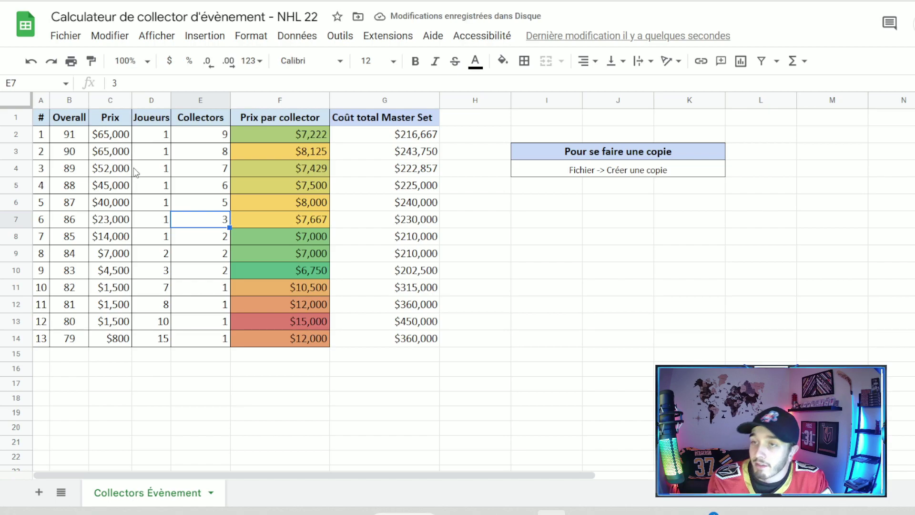
Step: Set the Prix of the 84 overall card to 7500
{"action": "left_click", "coordinate": [113, 255]}
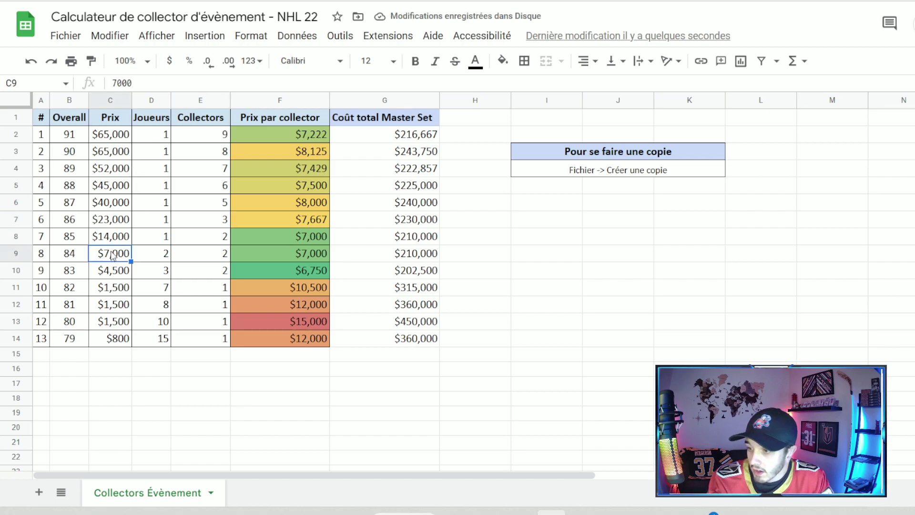
{"action": "type", "text": "7500"}
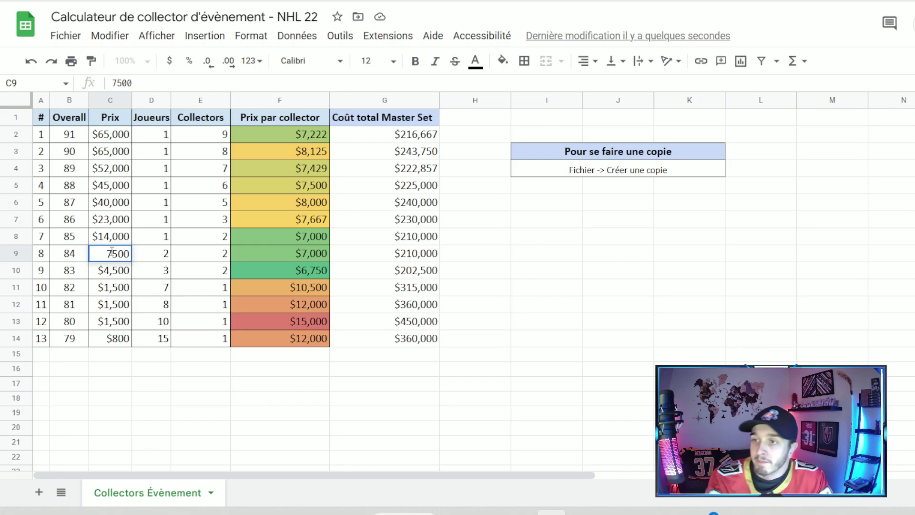
{"action": "left_click", "coordinate": [130, 304]}
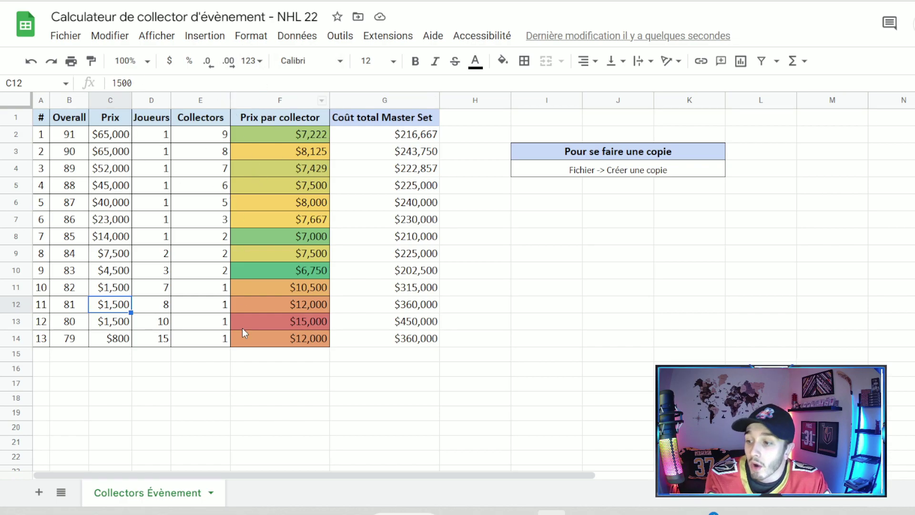
Step: Examine the 83 overall card's Prix and Prix par collector formula, and the Coût total Master Set formula of the 79 overall row
{"action": "left_click", "coordinate": [115, 271]}
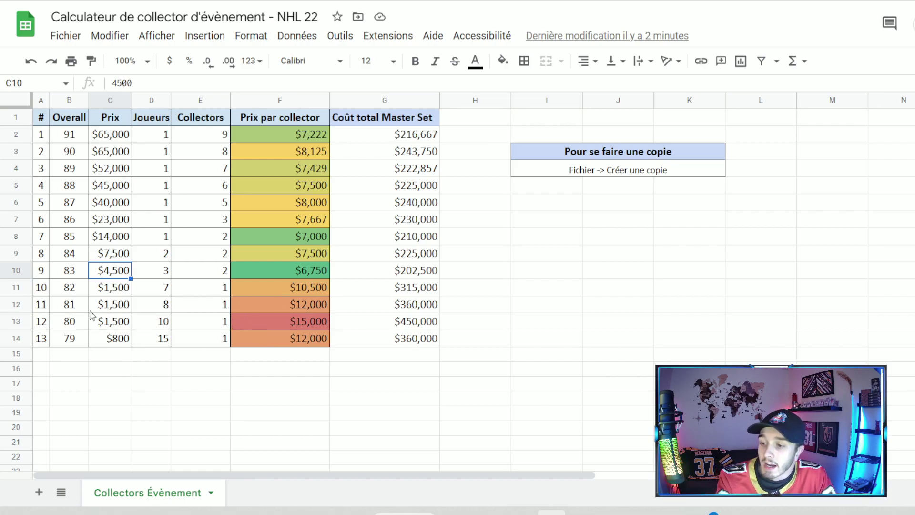
{"action": "left_click", "coordinate": [75, 275]}
{"action": "left_click", "coordinate": [107, 276]}
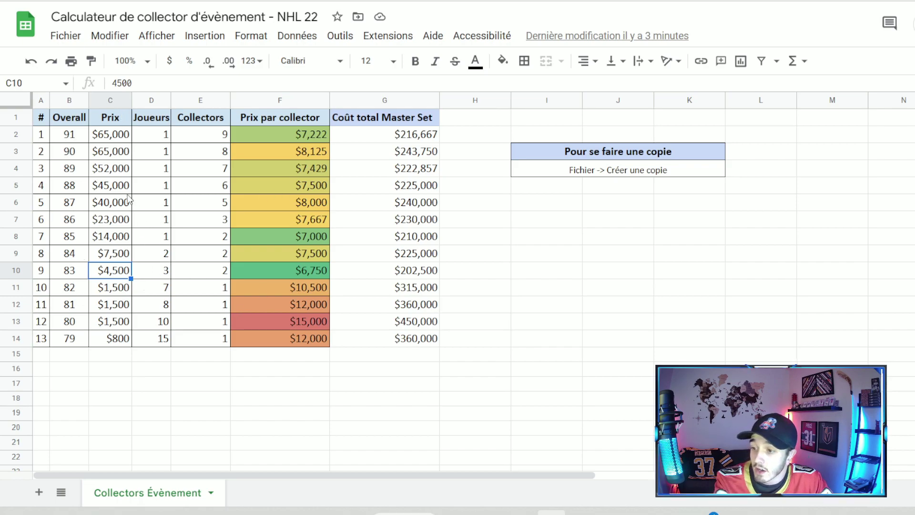
{"action": "left_click", "coordinate": [241, 276]}
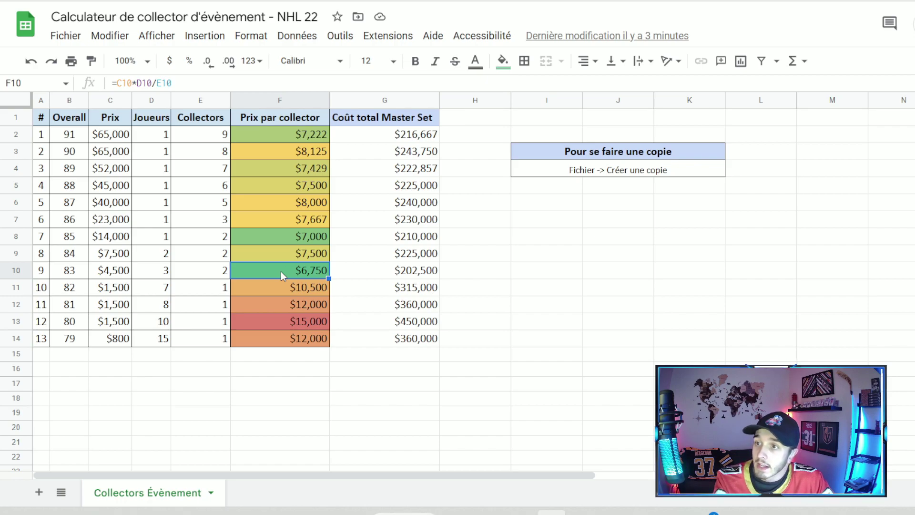
{"action": "left_click", "coordinate": [399, 344]}
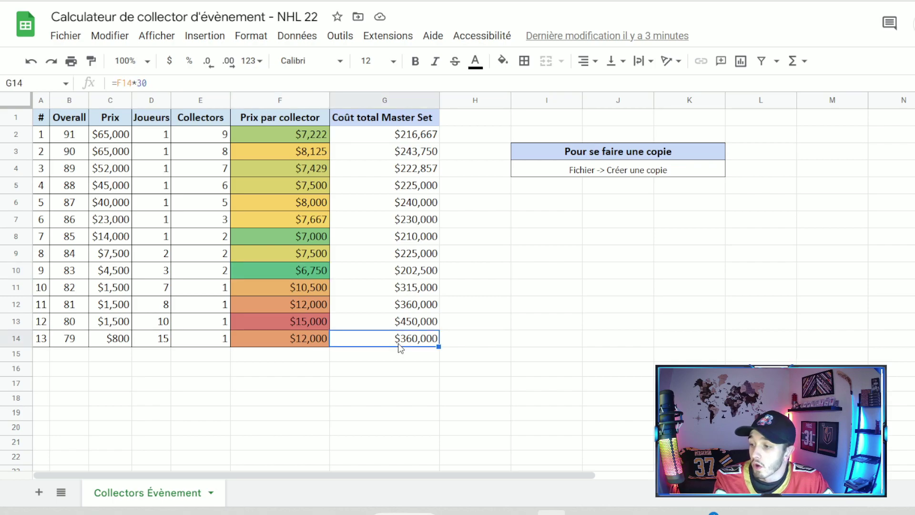